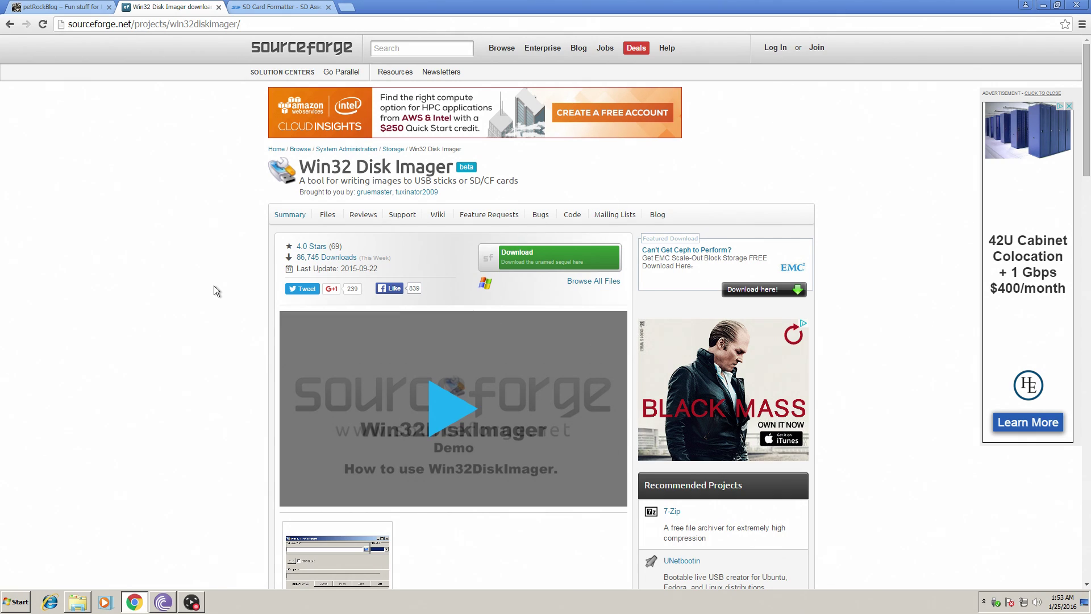
Review the SD Formatter 4.0 description and its Windows and Mac download options on the SD Card Formatter page
left_click(271, 6)
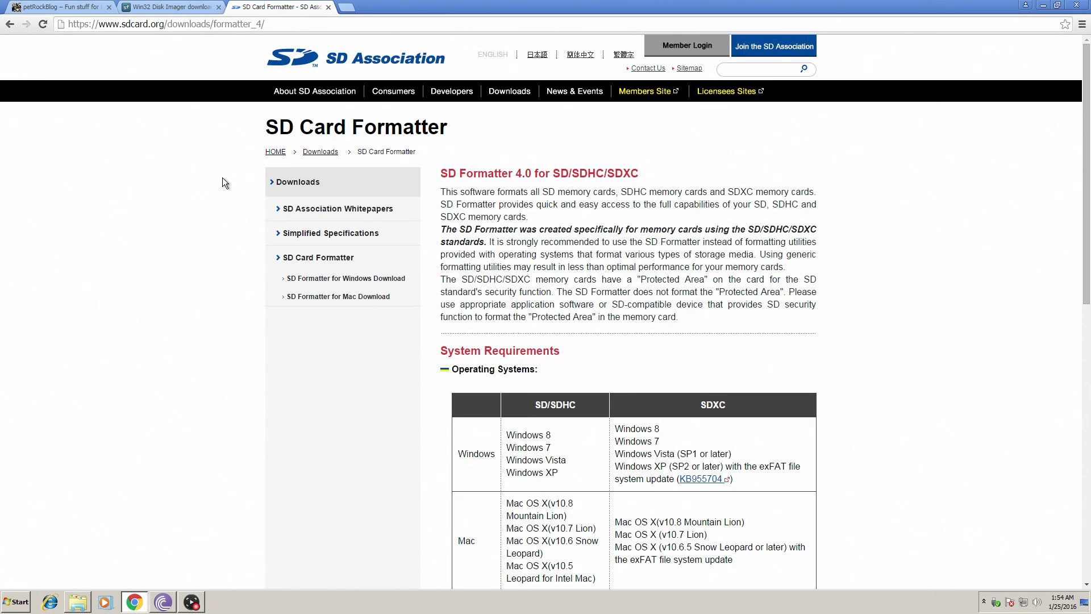
scroll(445, 339, "down", 9)
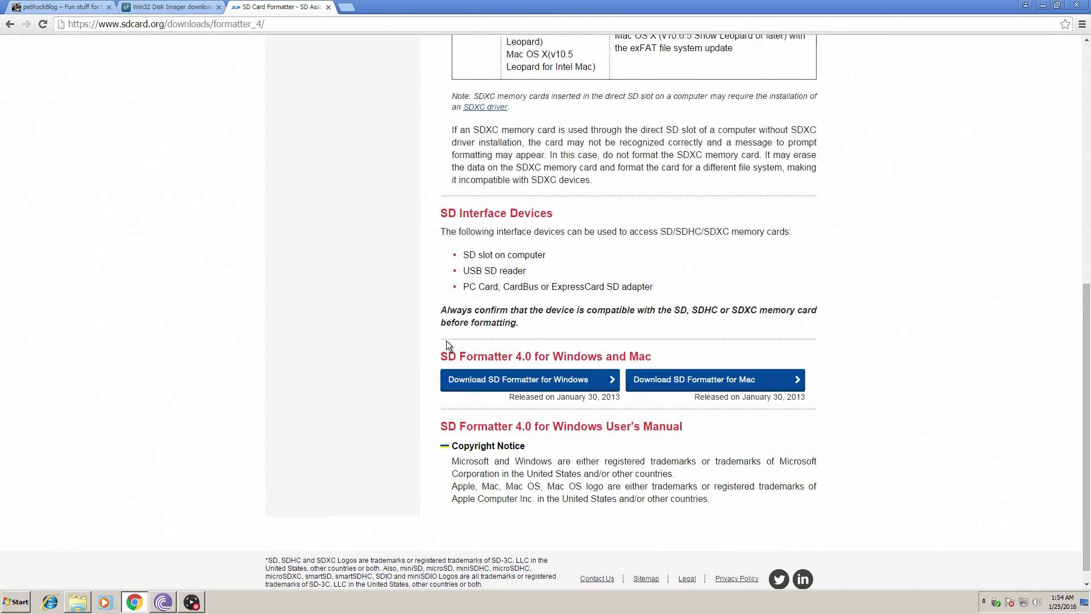
scroll(445, 340, "down", 1)
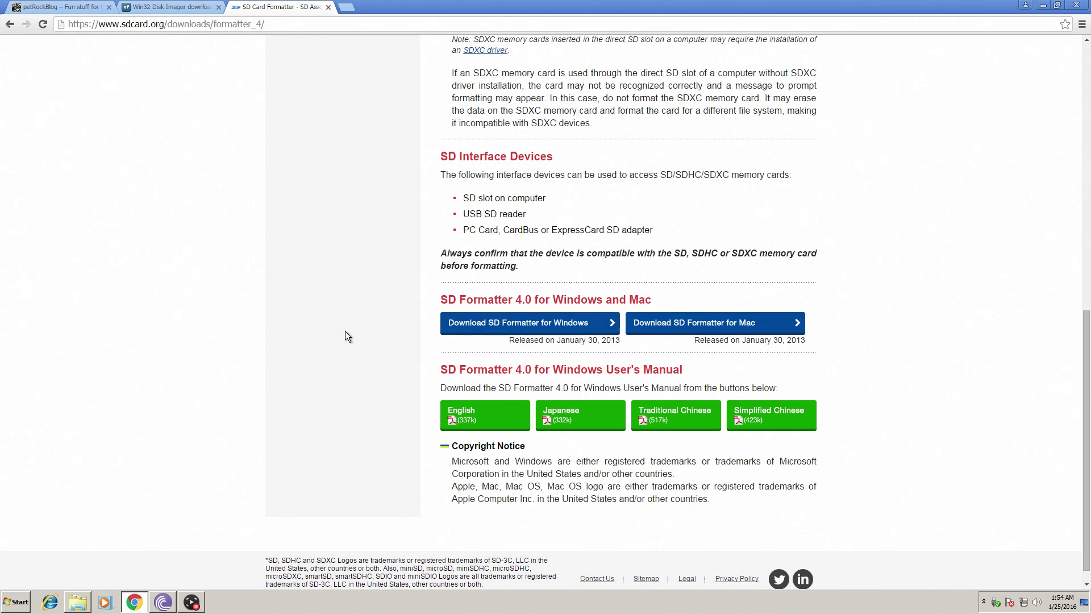
scroll(346, 331, "up", 10)
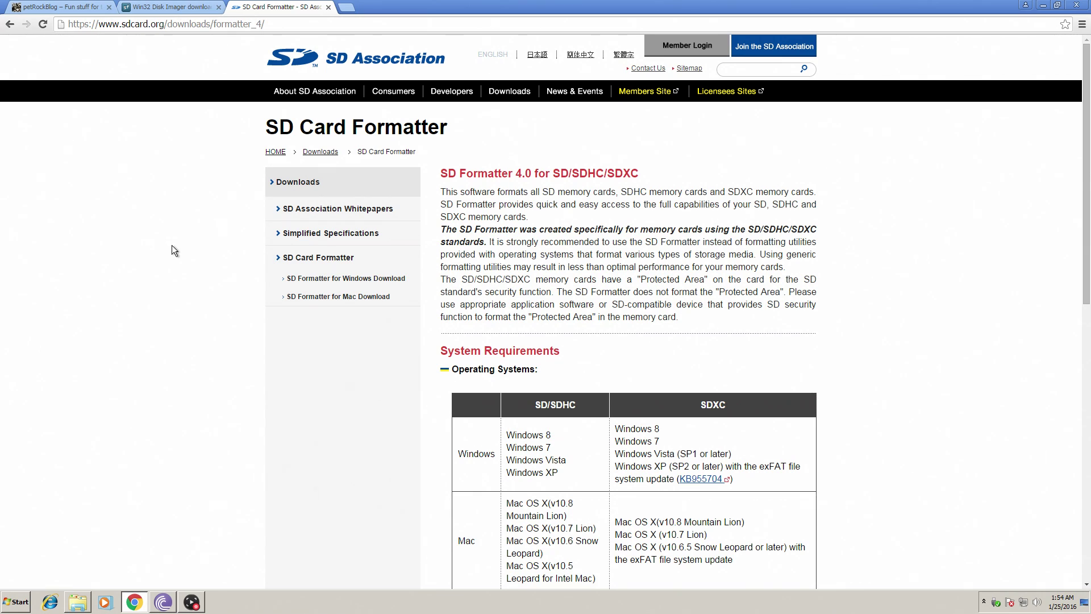
Open the RetroPie Downloads page of the petRockBlog site and find the RetroPie SD-Card Images section
key("ctrl+shift+Tab")
key("ctrl+shift+Tab")
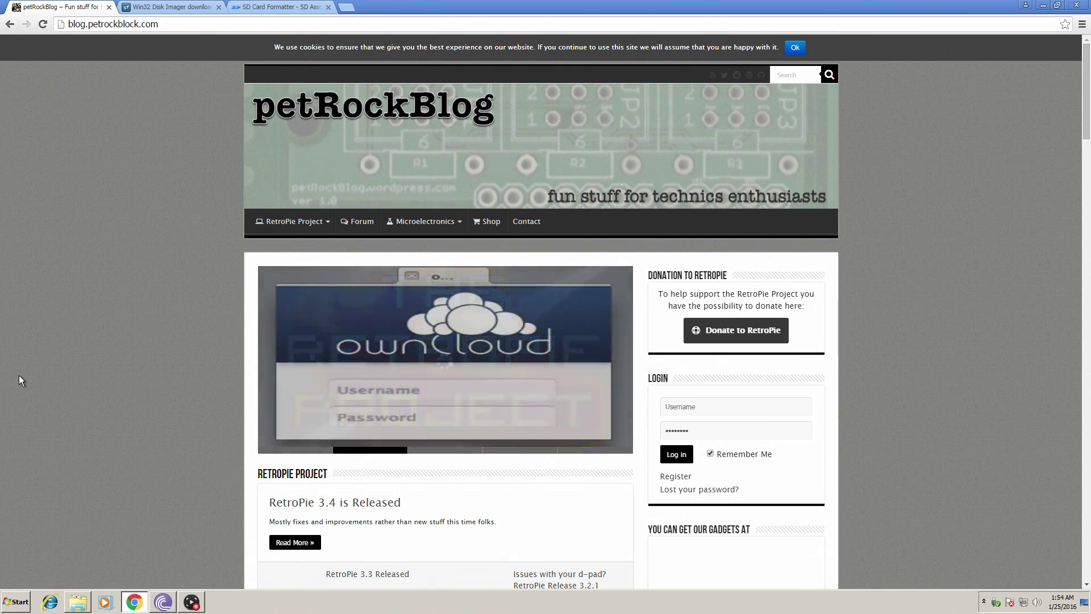
key("F5")
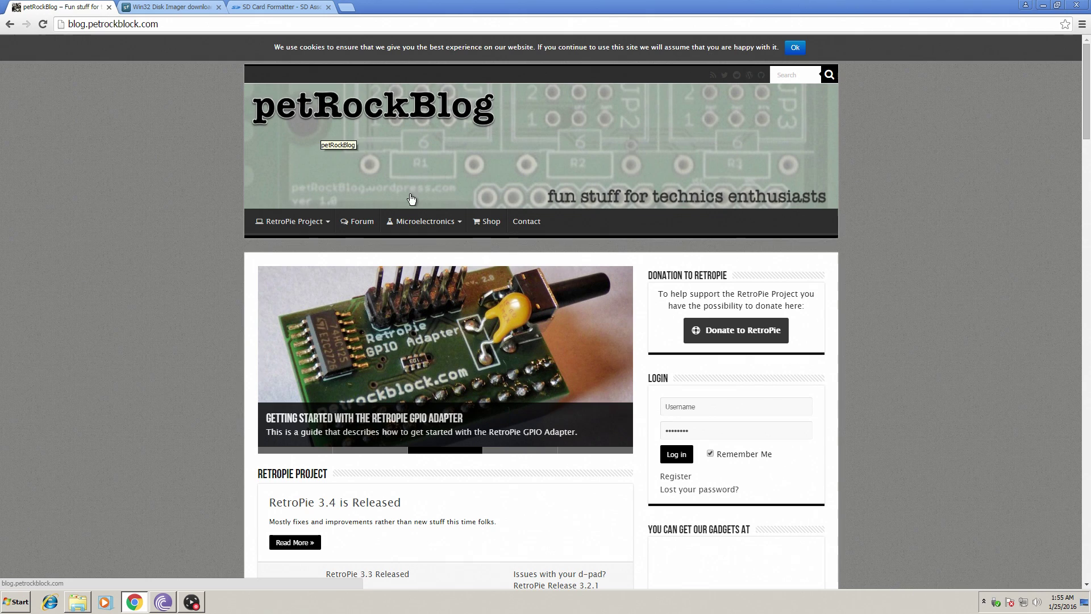
mouse_move(301, 227)
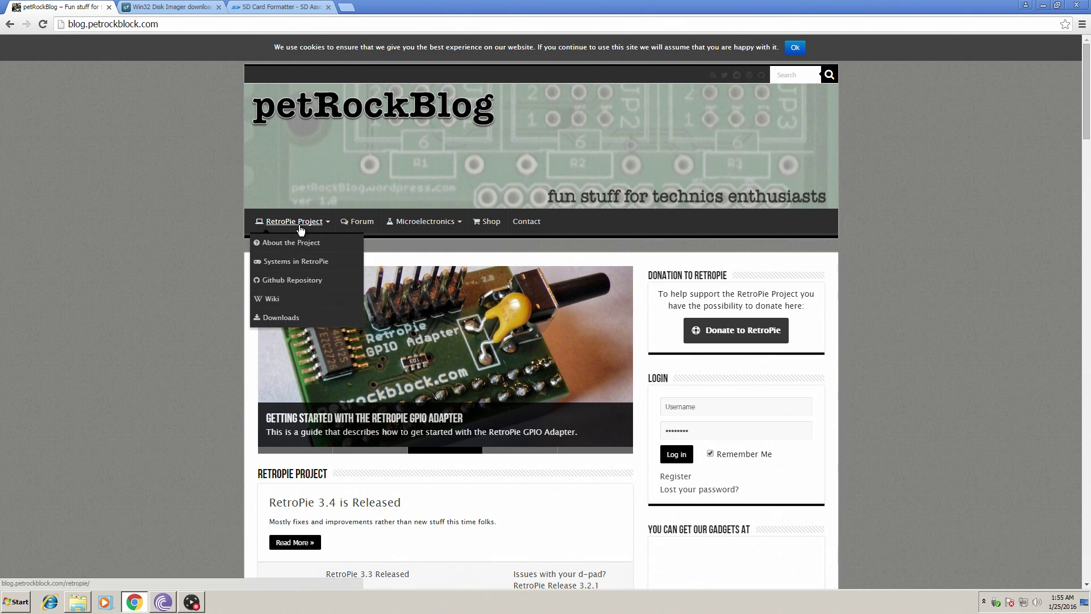
left_click(273, 319)
scroll(234, 375, "down", 4)
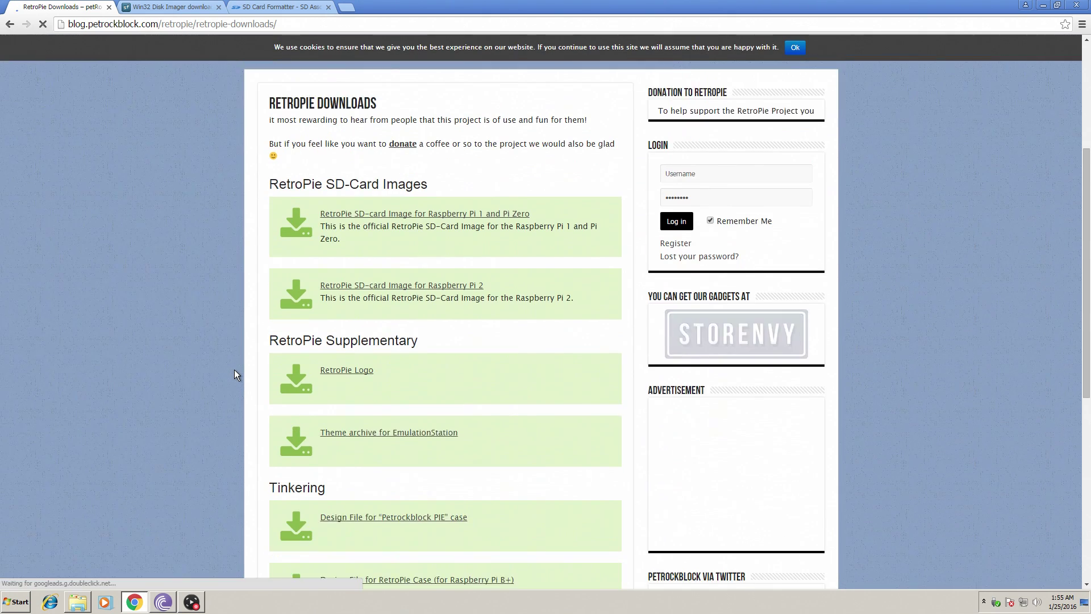
scroll(235, 370, "down", 1)
scroll(234, 369, "up", 4)
scroll(234, 369, "down", 3)
scroll(234, 369, "up", 1)
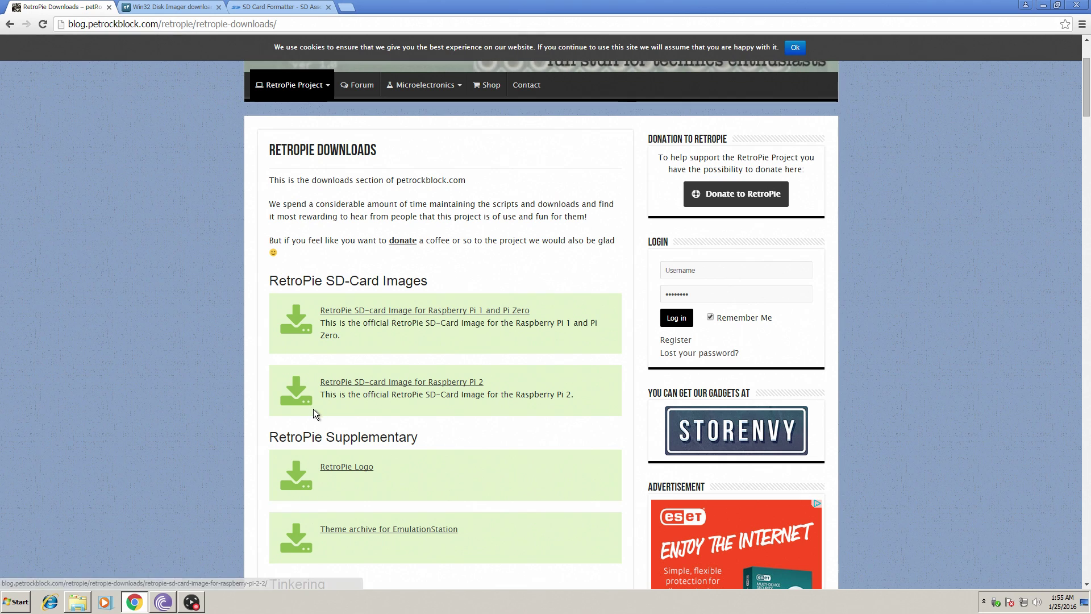
Download the Standard Version of the RetroPie SD-card image for Raspberry Pi 2
left_click(334, 385)
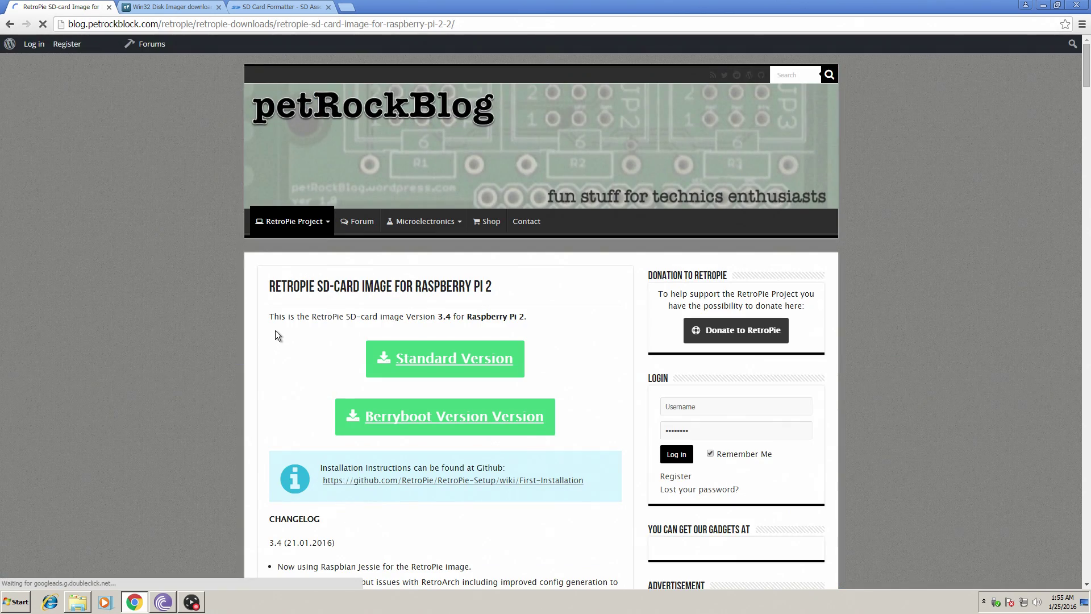
scroll(275, 333, "down", 2)
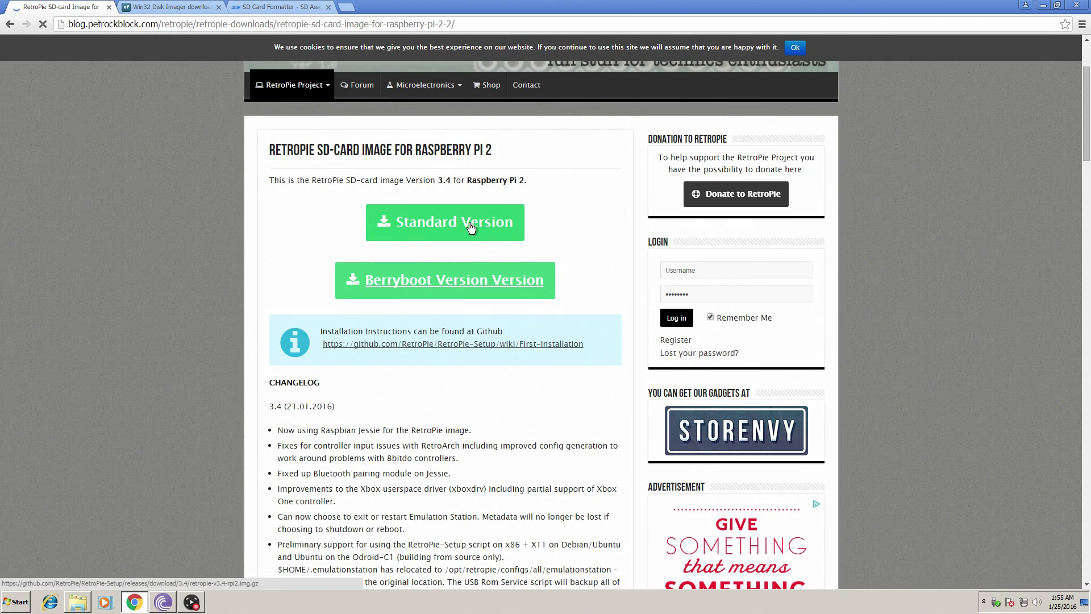
left_click(444, 225)
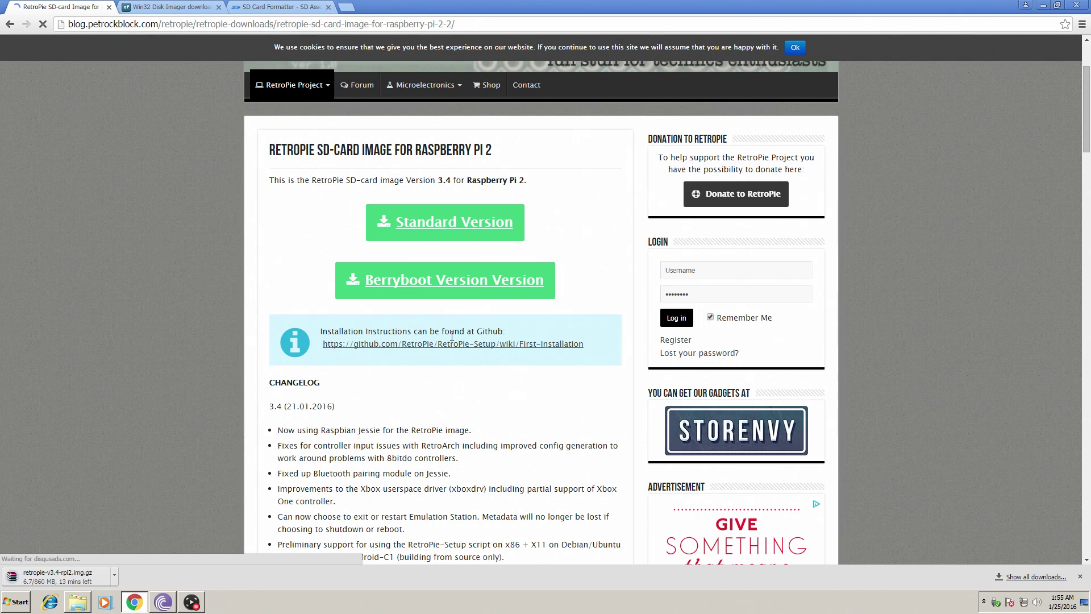
Extract the retropie-v3.4-rpi2.img archive in the desktop's RASPBERRY PI folder to a subfolder of the same name and check the extracted contents
left_click(1044, 7)
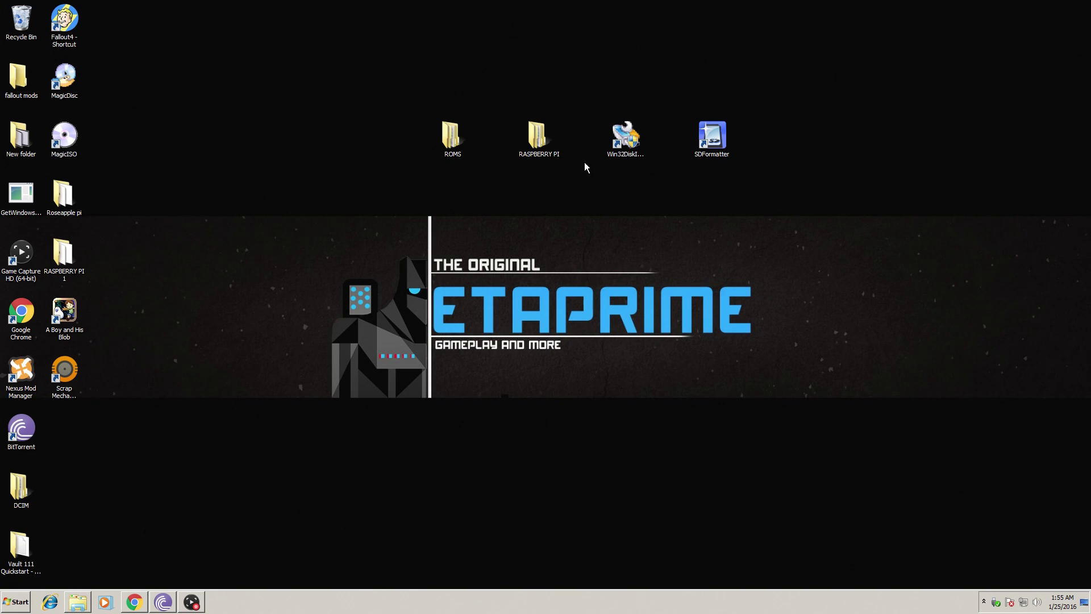
double_click(534, 135)
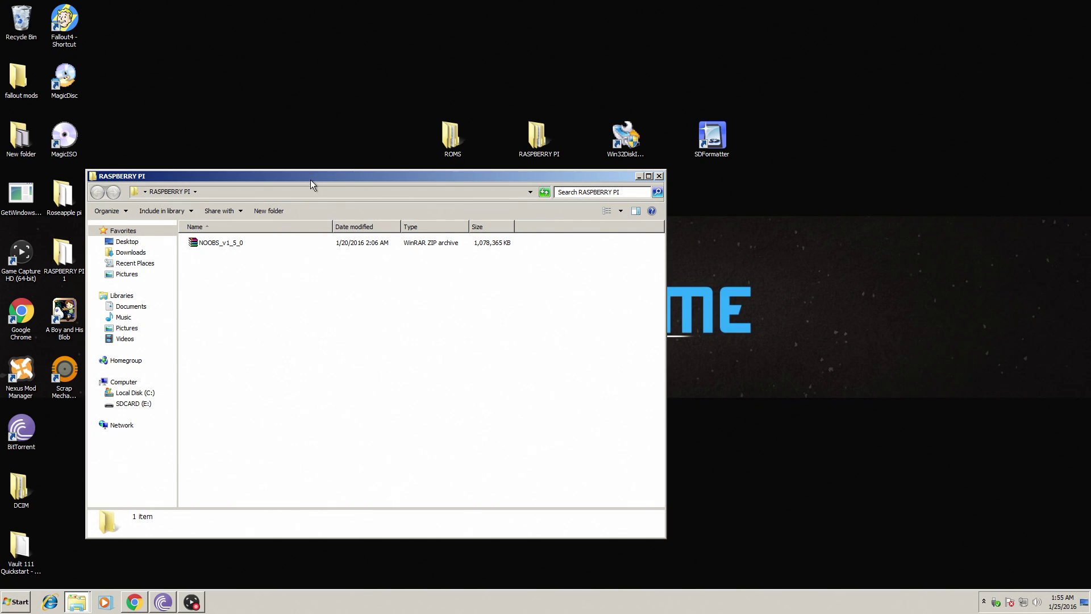
left_click_drag(313, 174, 453, 165)
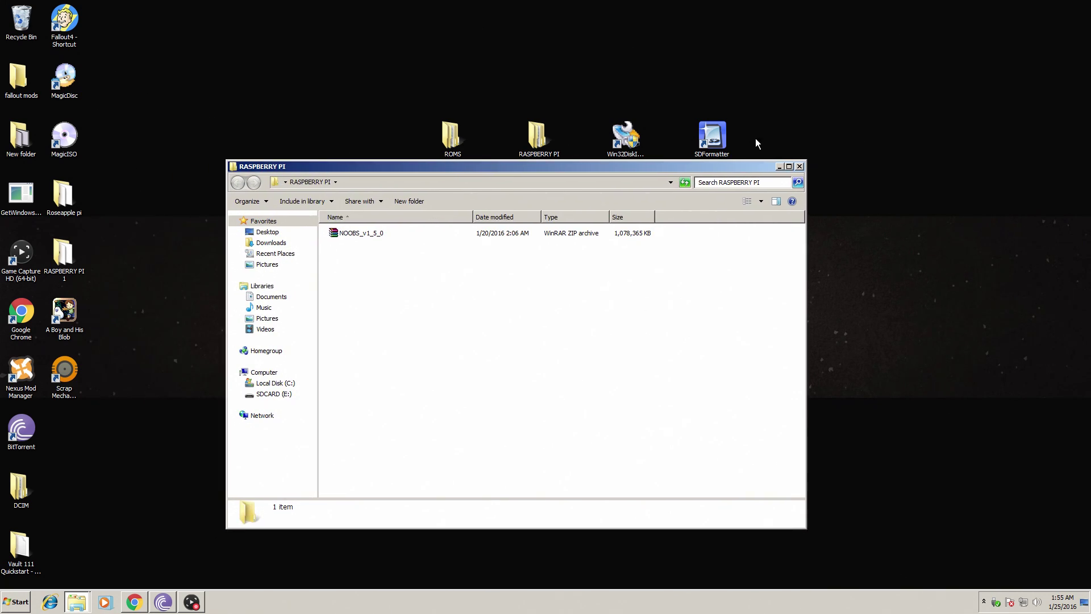
left_click(799, 167)
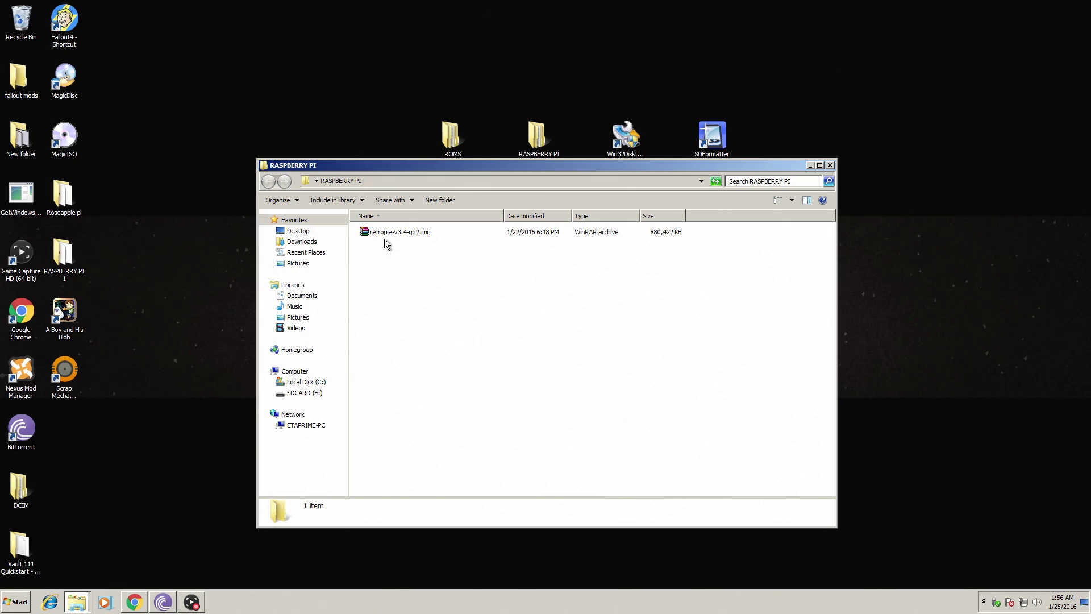
right_click(419, 233)
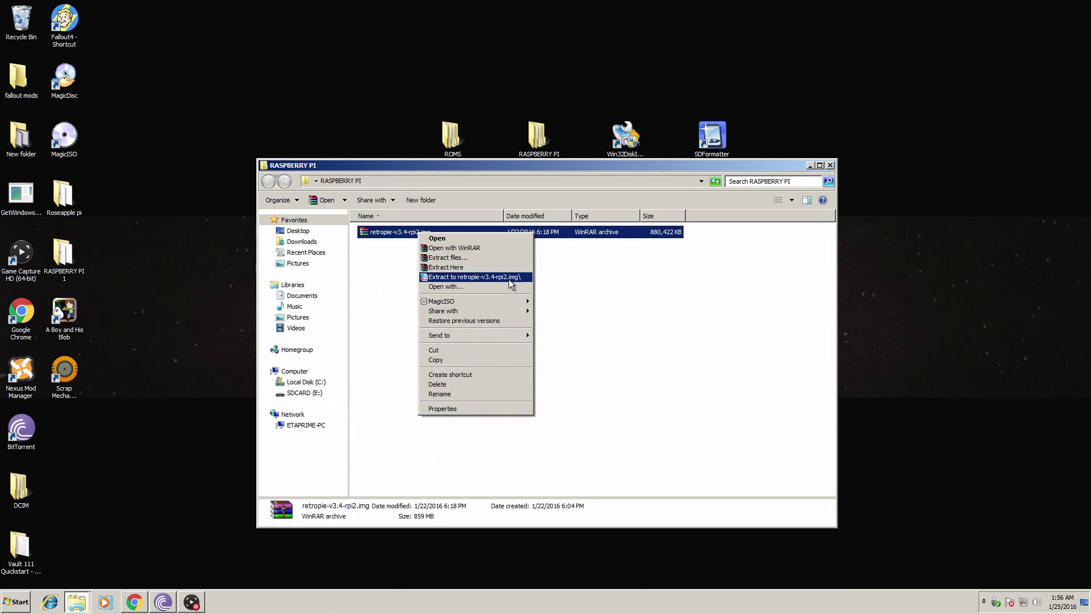
left_click(473, 277)
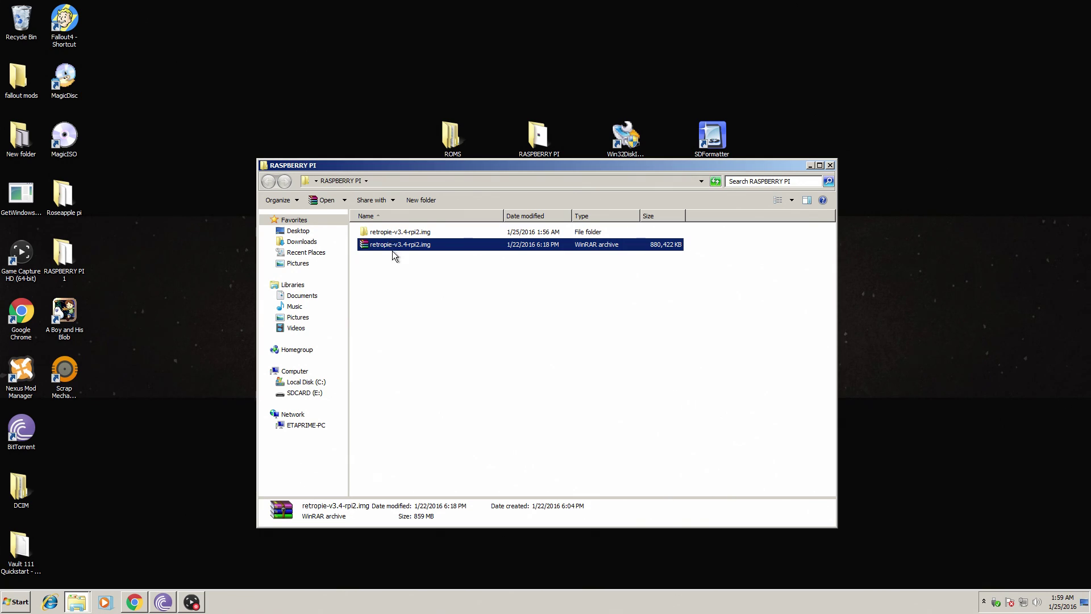
double_click(396, 233)
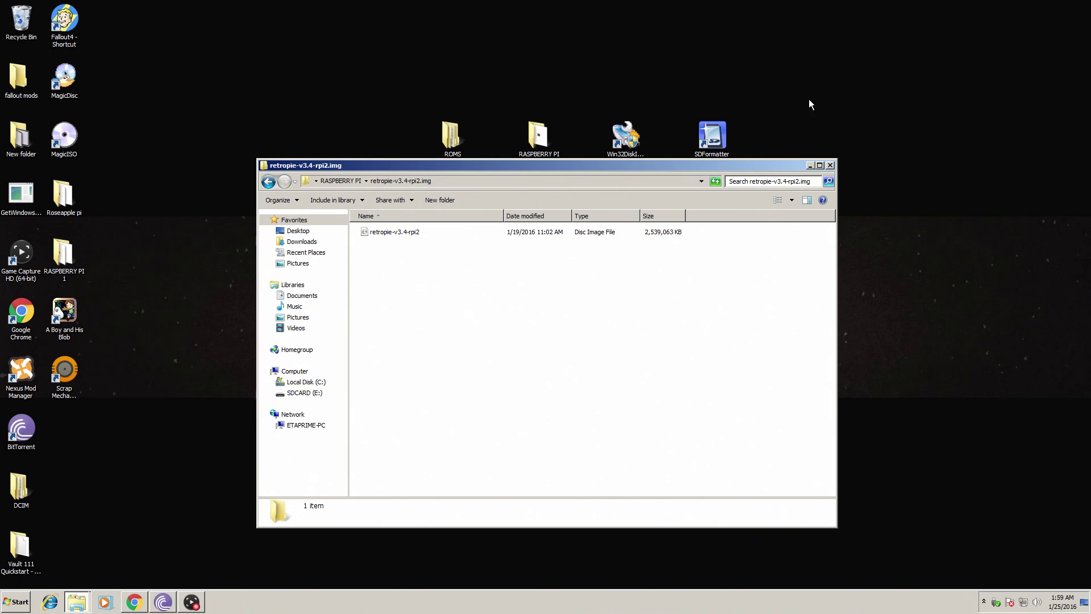
left_click(829, 166)
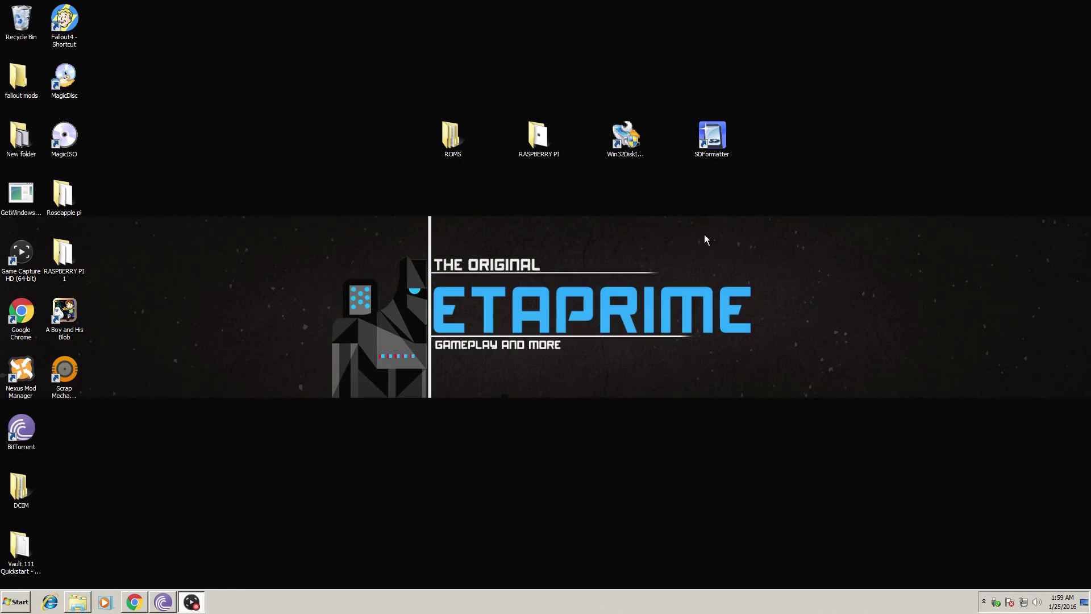
Open Win32 Disk Imager from the desktop and choose the SD card drive [E:\] as the device
double_click(624, 136)
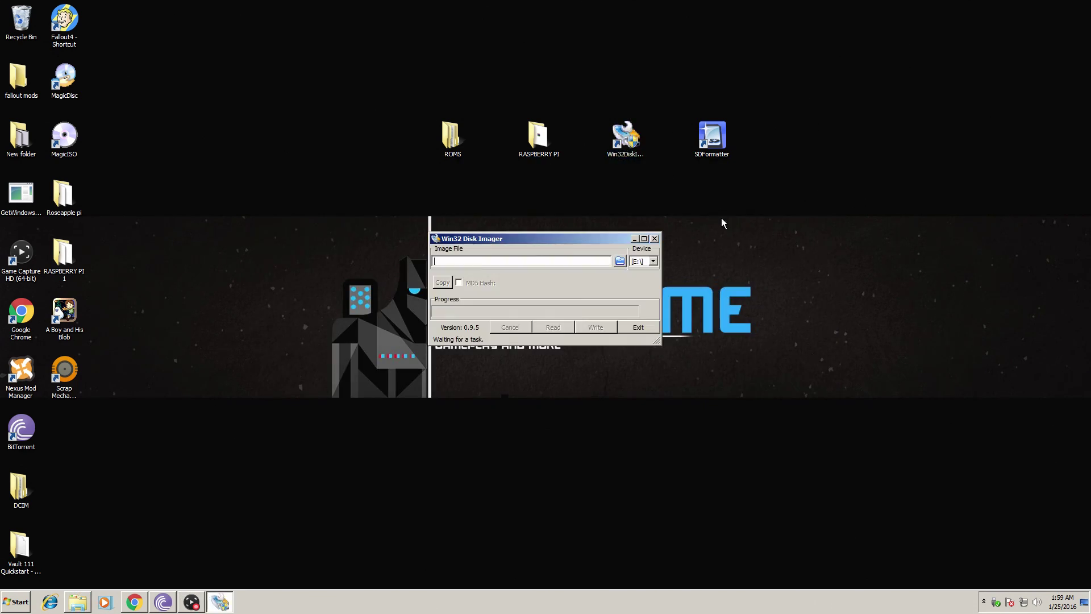
left_click_drag(595, 238, 611, 214)
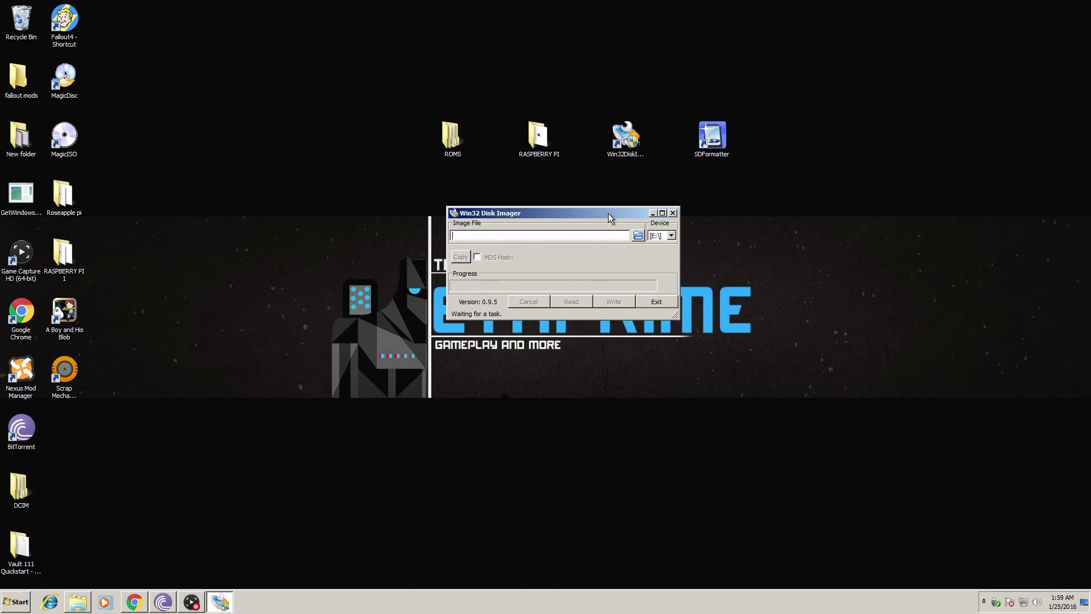
left_click(671, 236)
left_click(662, 245)
Load the disk image retropie-v3.4-rpi2 from the extracted folder inside the desktop's RASPBERRY PI folder
left_click(638, 235)
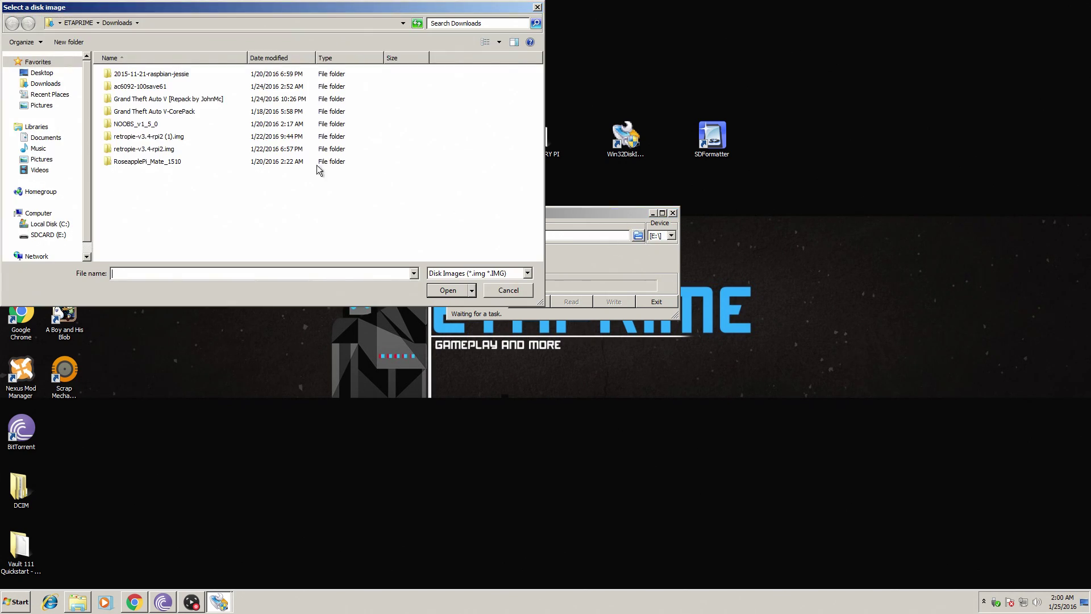
left_click(42, 73)
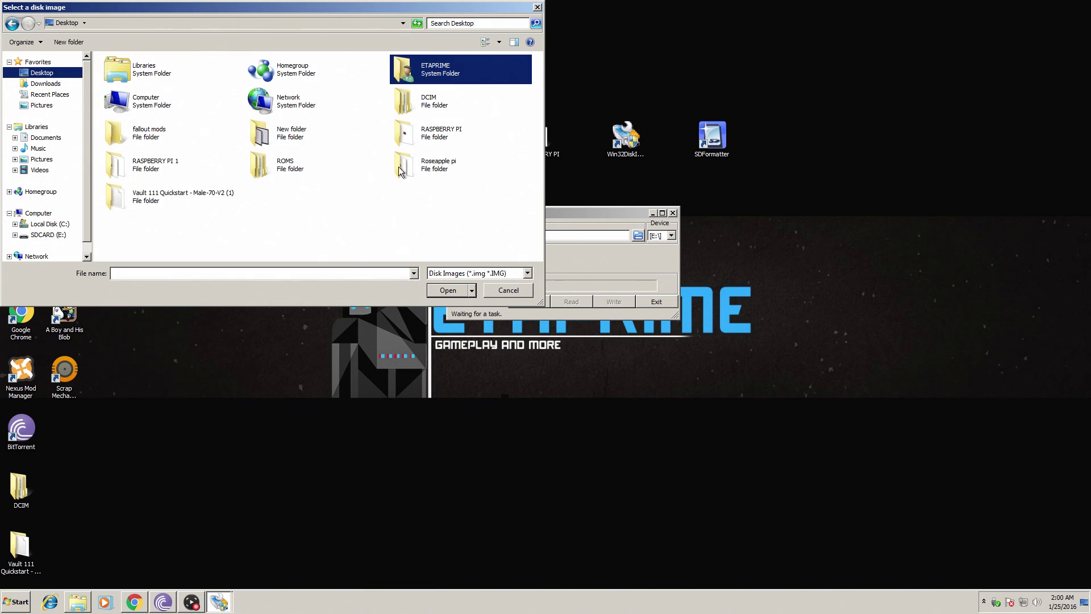
double_click(441, 138)
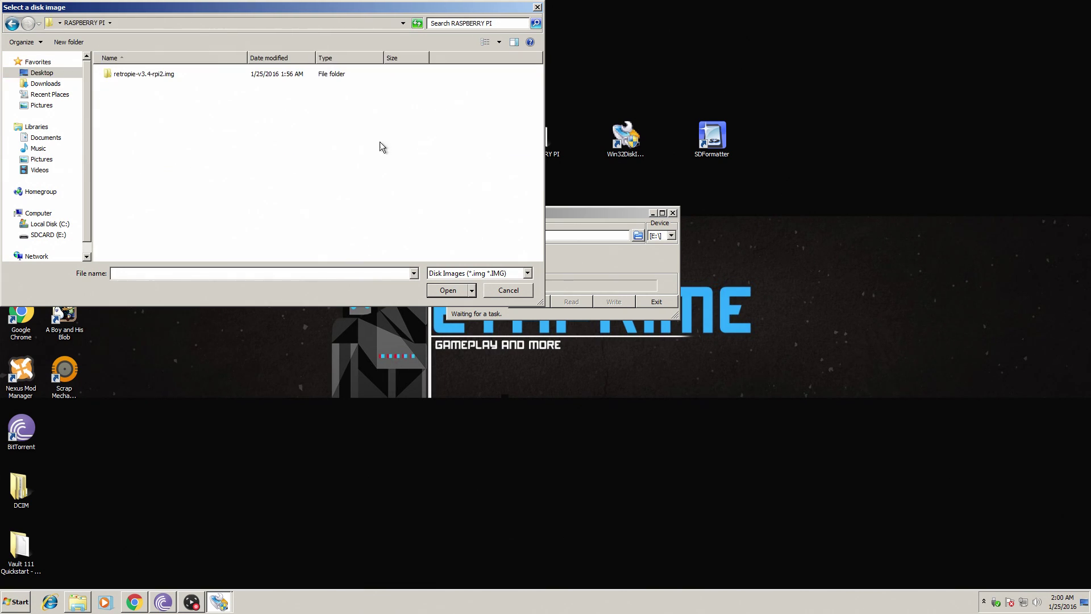
double_click(144, 77)
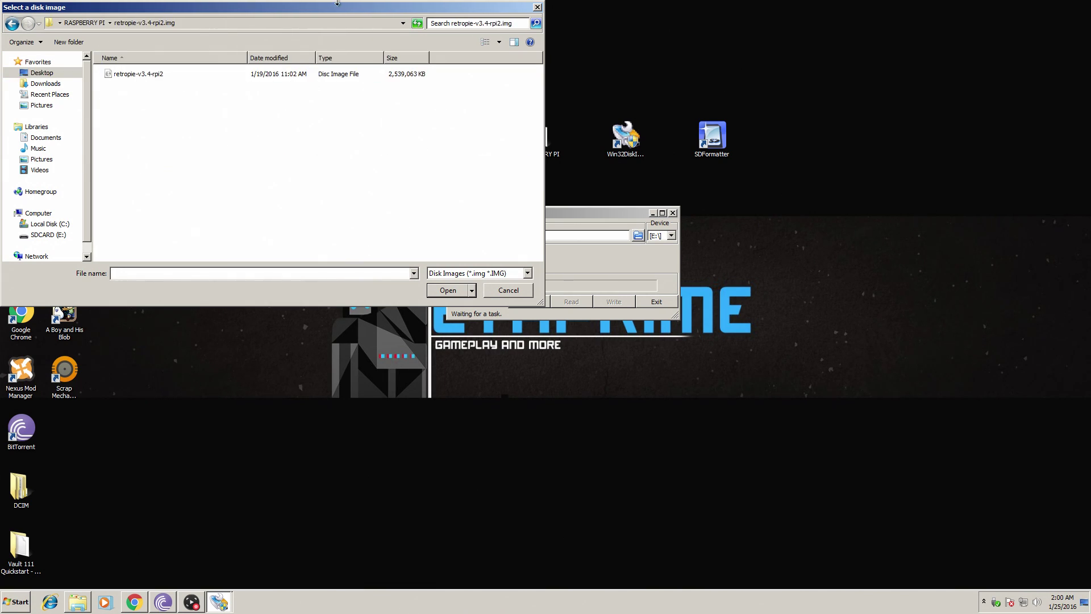
left_click_drag(333, 8, 601, 229)
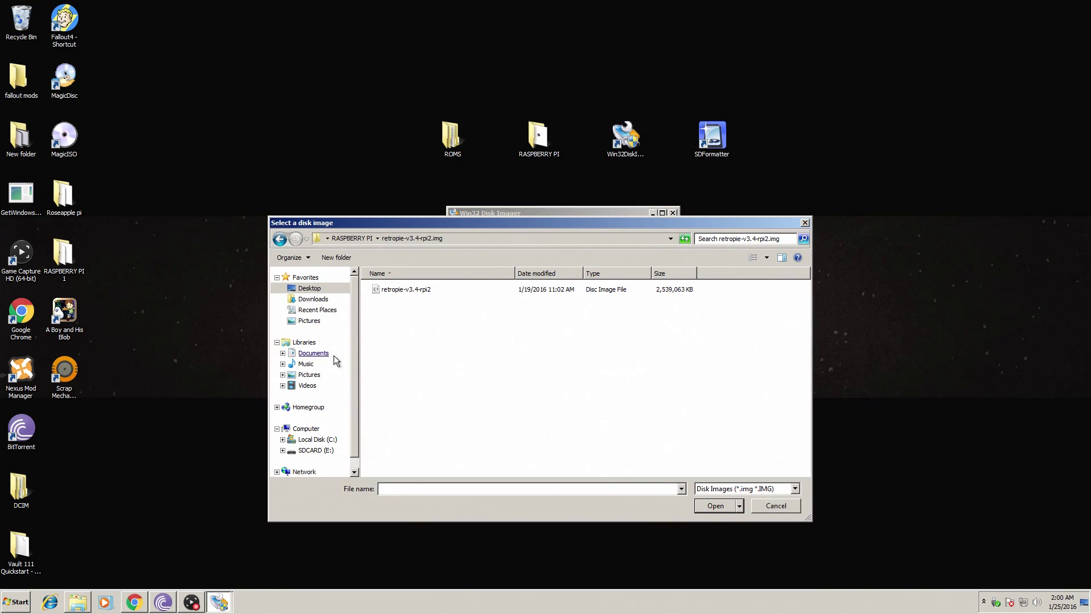
left_click(422, 288)
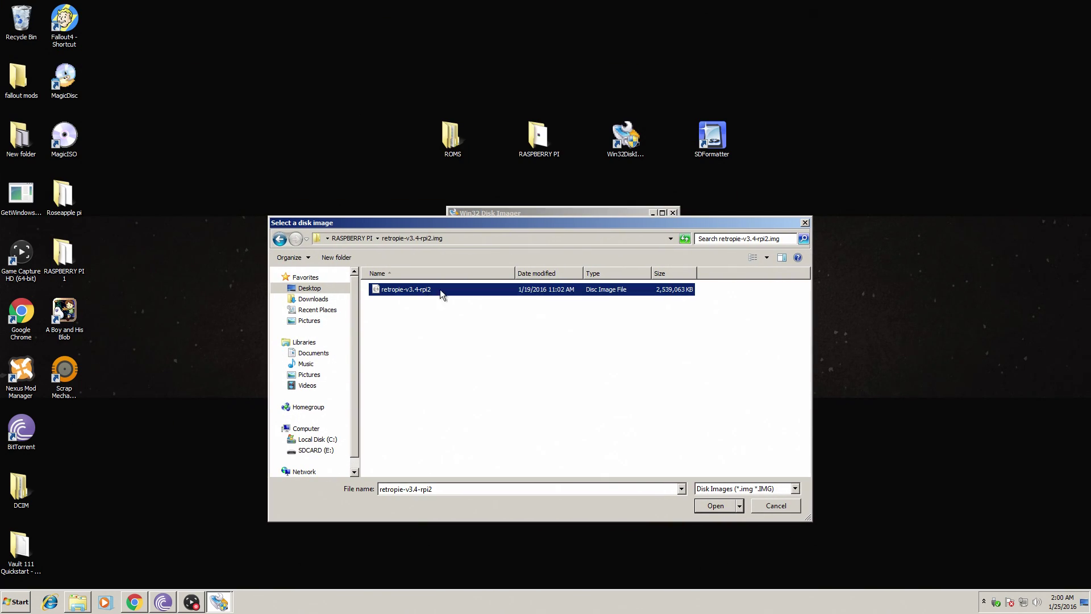
left_click(714, 505)
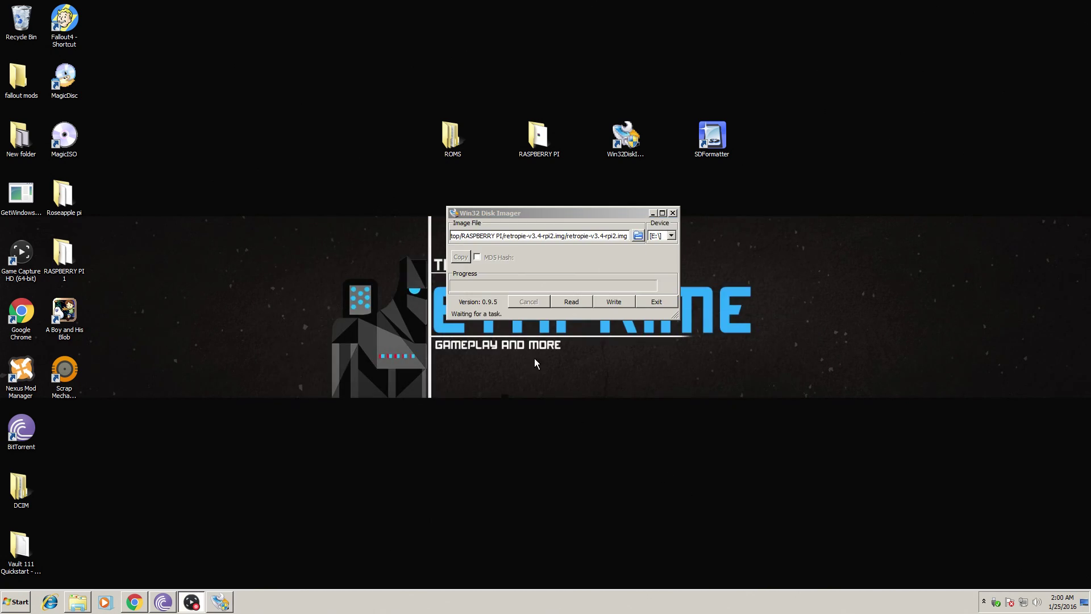
Write the RetroPie image to the SD card, accepting the overwrite, and close Win32 Disk Imager when the write ends
left_click(612, 302)
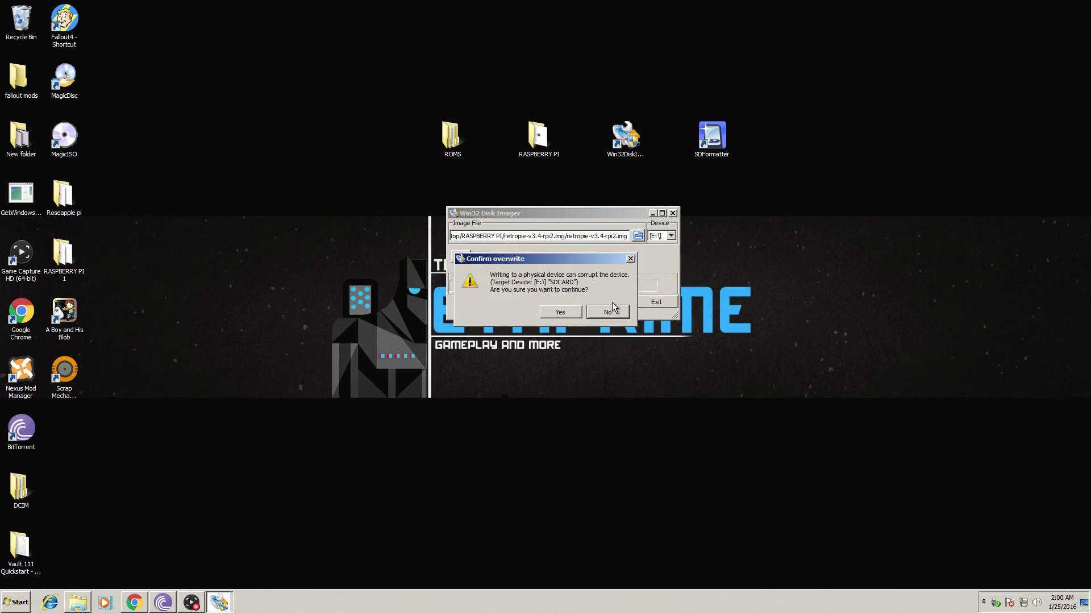
left_click(560, 311)
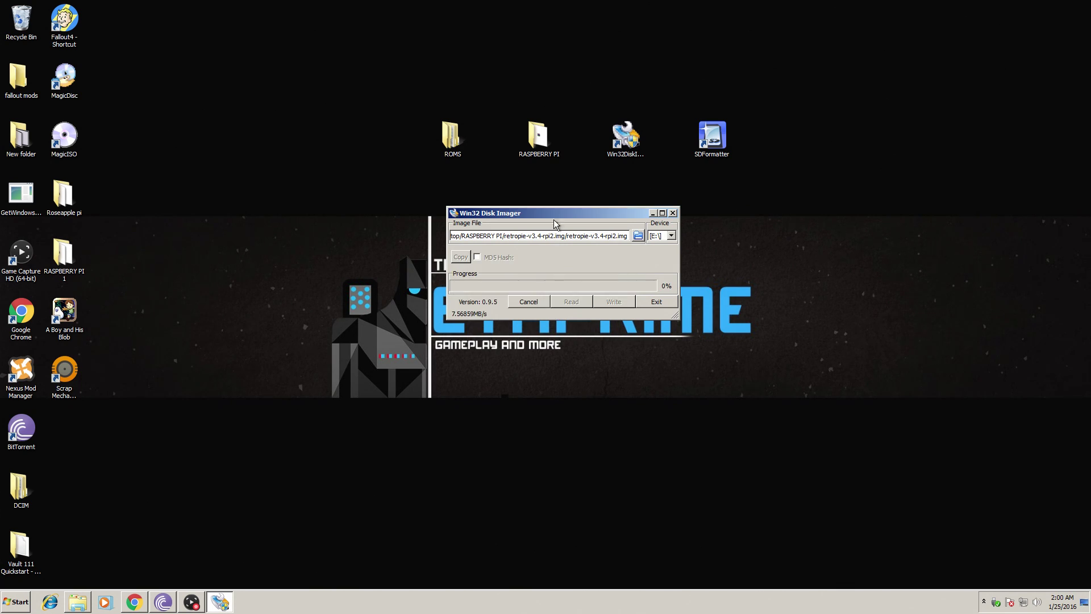
mouse_move(553, 219)
left_mouse_down()
mouse_move(548, 277)
mouse_move(547, 223)
left_mouse_up()
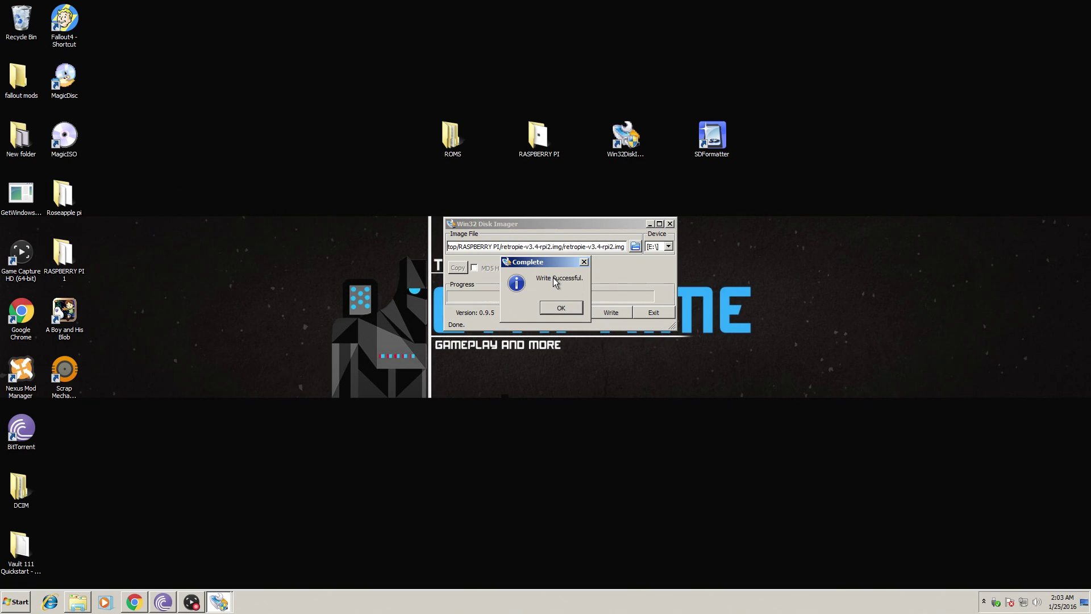
left_click(568, 308)
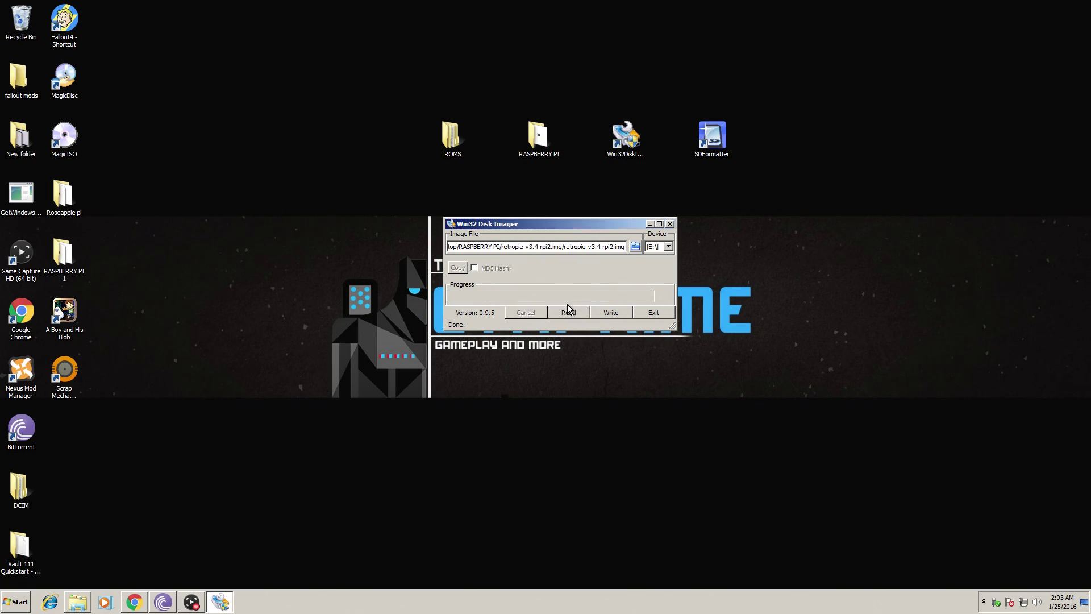
left_click(670, 223)
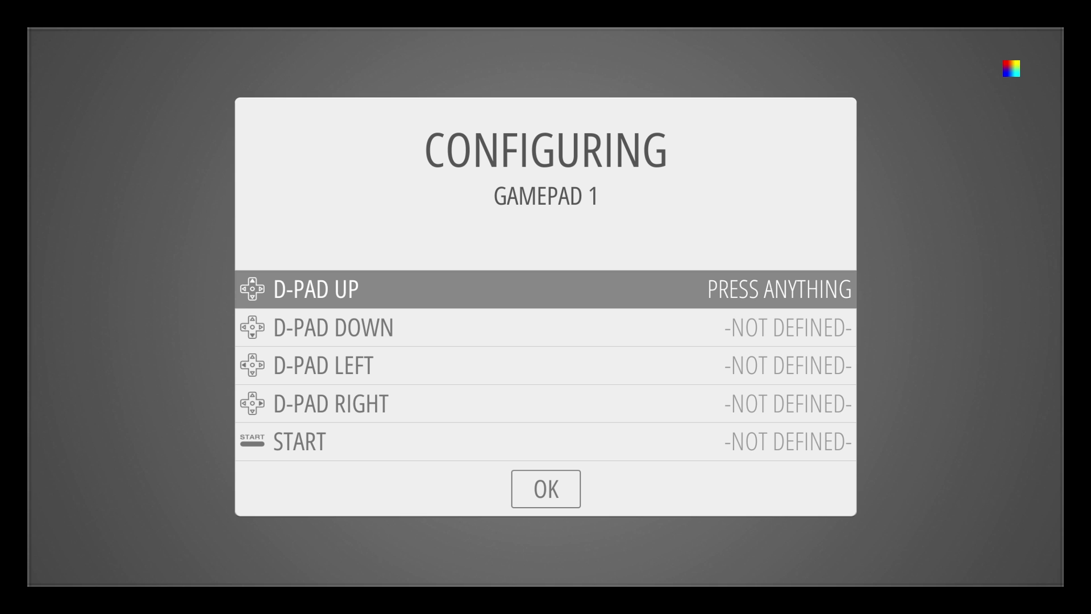
Map the D-pad up, down, left and right directions for Gamepad 1 in the controller configuration
key("Up")
key("Down")
key("Left")
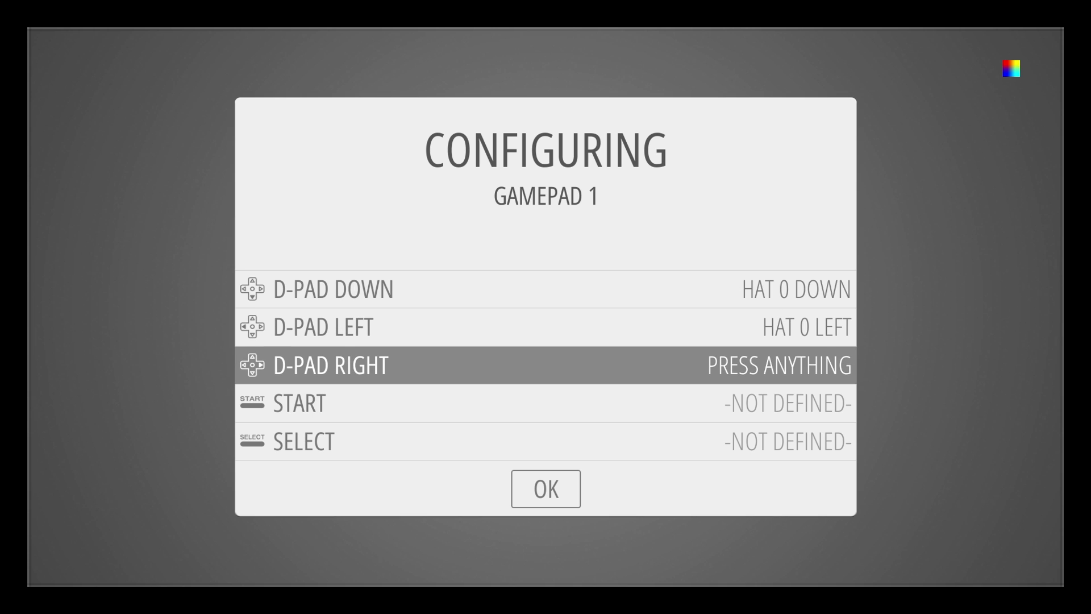
key("Right")
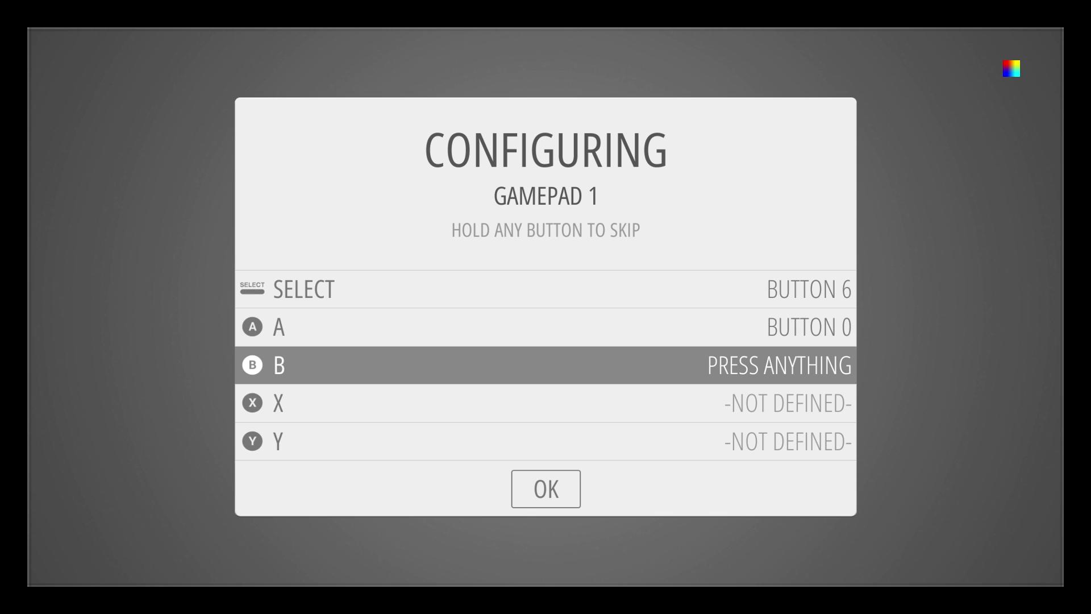